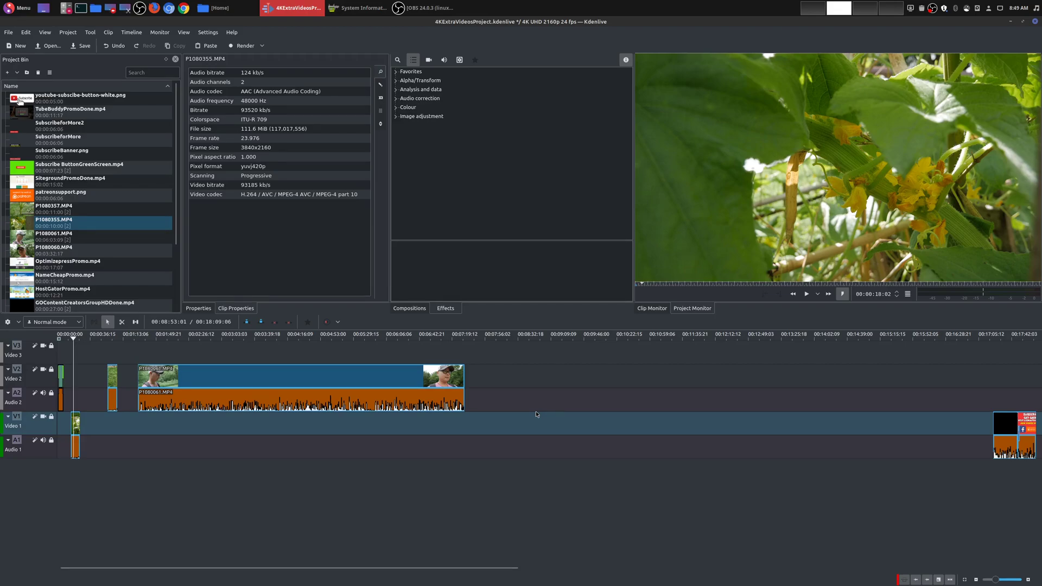
# - Show the desktop, review the System Information hardware summary, then minimise it
pyautogui.click(46, 11)
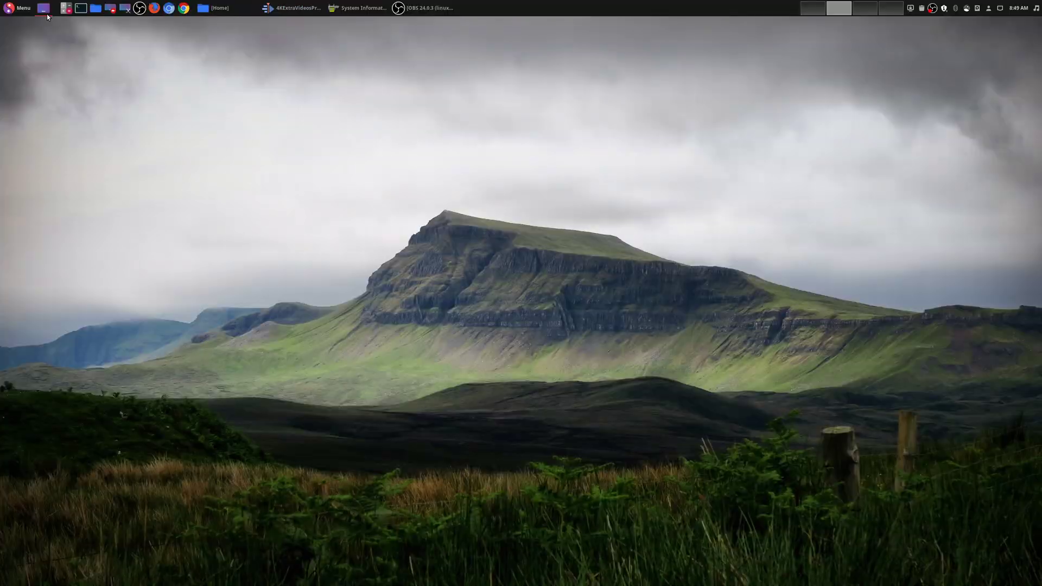
pyautogui.click(358, 8)
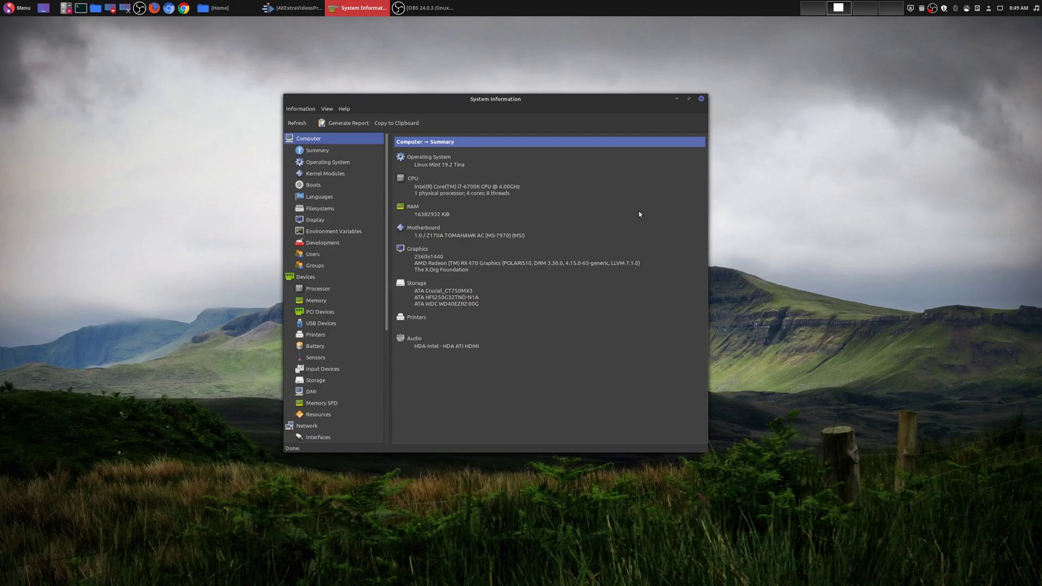
pyautogui.click(676, 99)
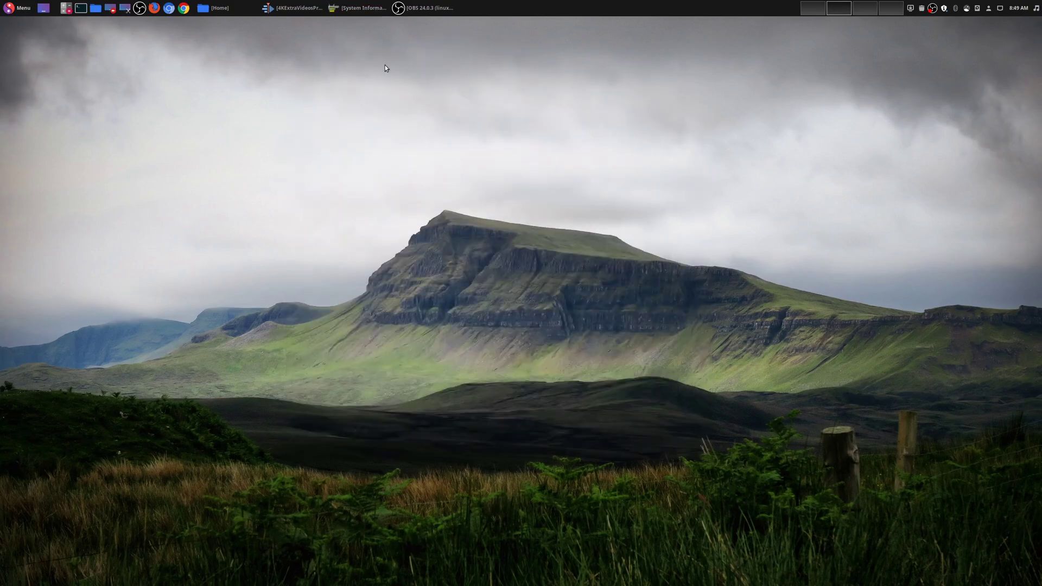
# - Return to Kdenlive, preview P1080357.MP4 in the Clip Monitor, and select the P1080355 clip on Video 1
pyautogui.click(297, 8)
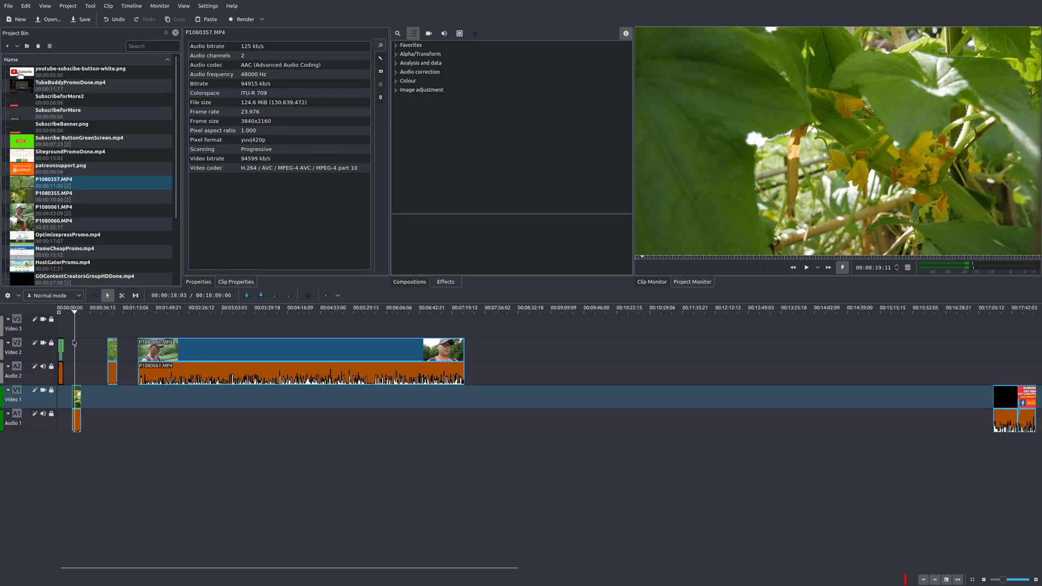
pyautogui.press('space')
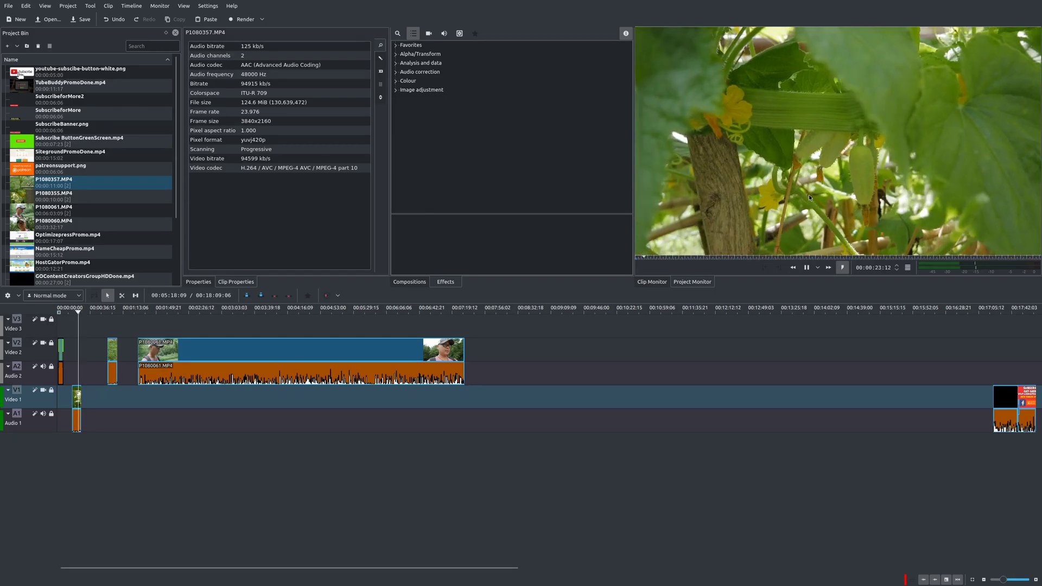
pyautogui.click(814, 193)
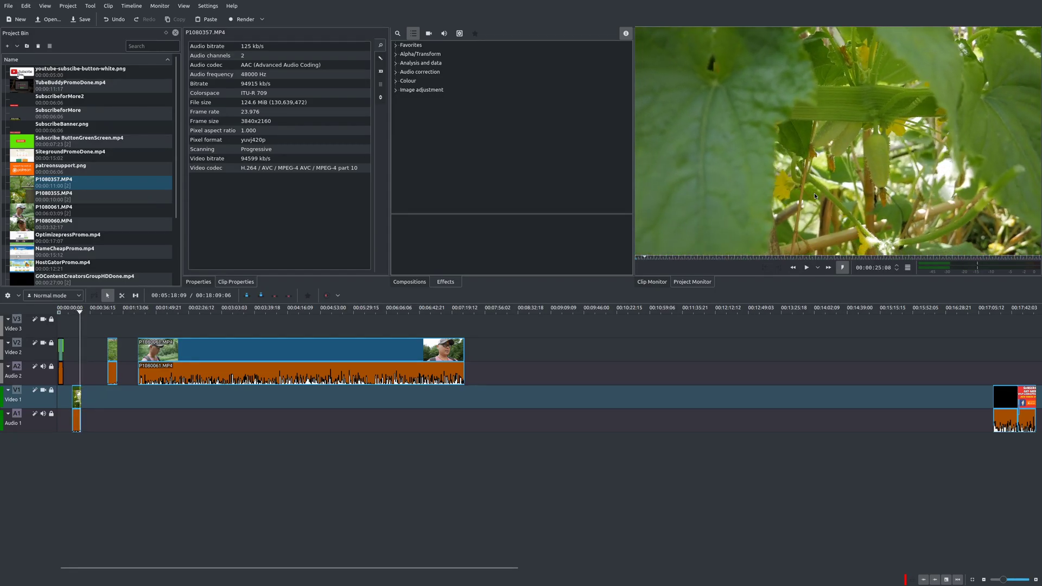
pyautogui.click(76, 400)
# - Move the Video 1 clip to 00:00:00:00 and play the first seconds to check 4K smoothness
pyautogui.moveTo(76, 399); pyautogui.dragTo(62, 399)
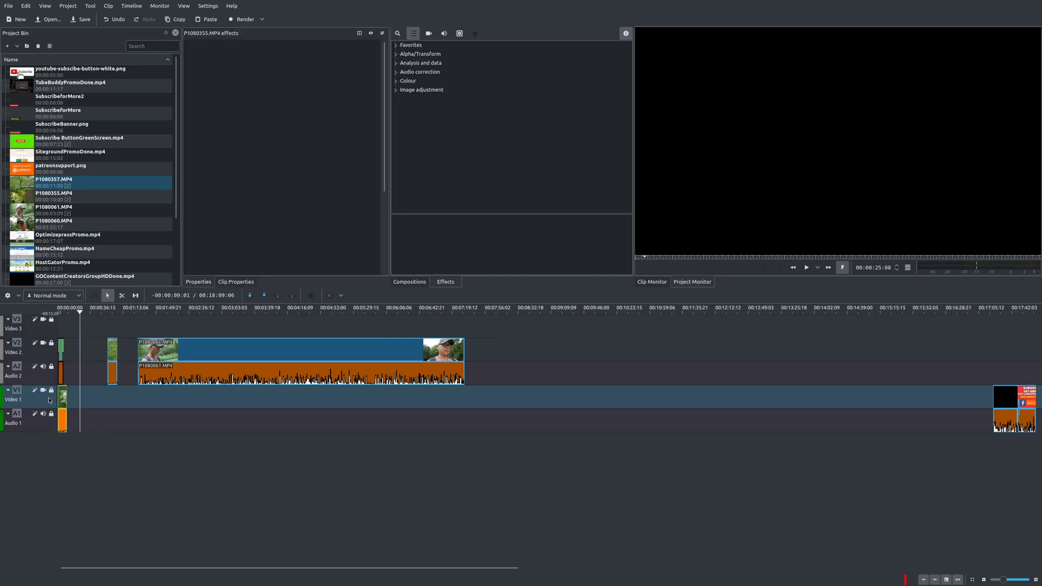
pyautogui.click(62, 322)
pyautogui.click(61, 321)
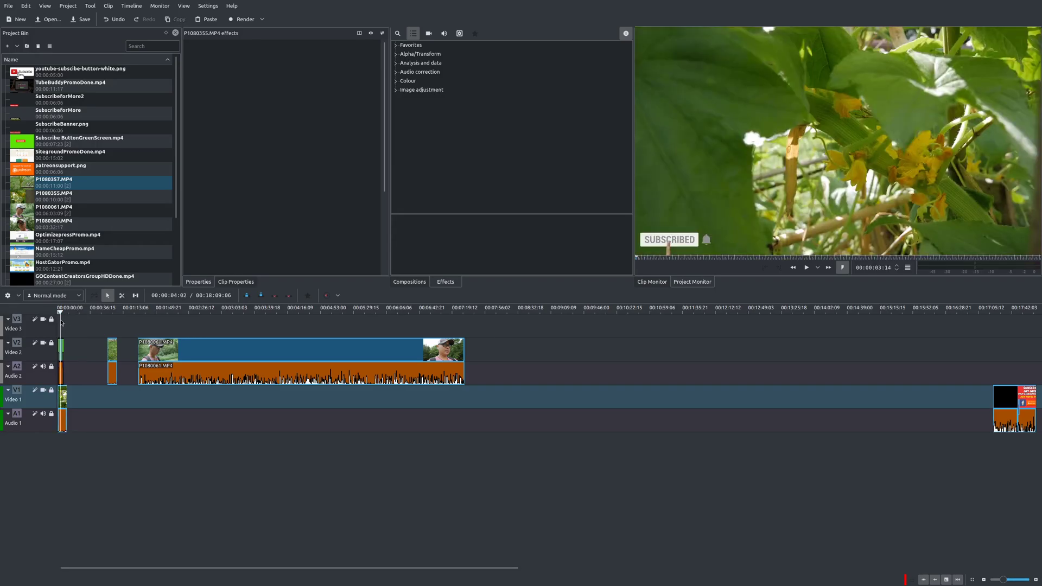
pyautogui.press('space')
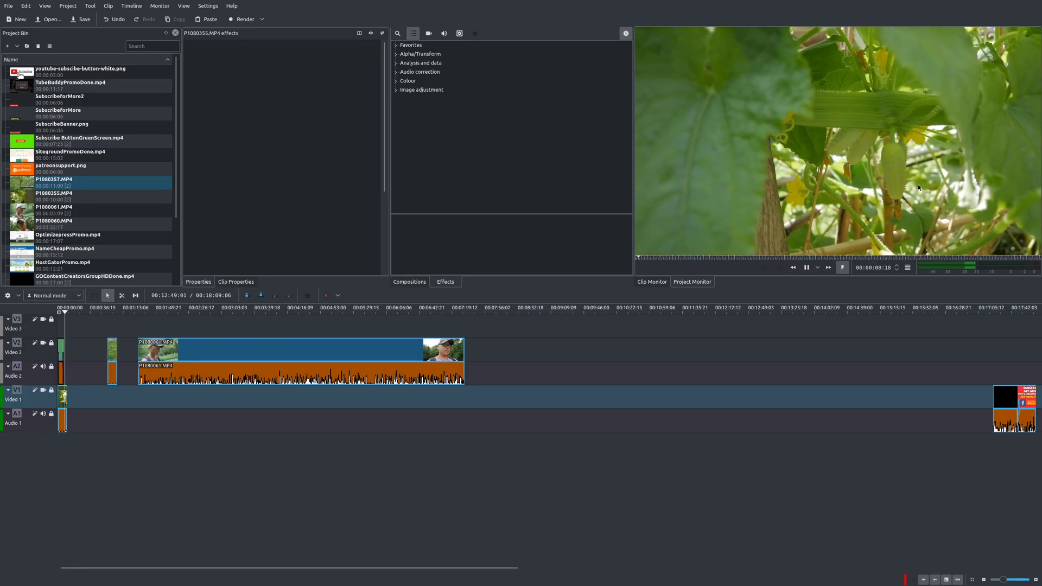
pyautogui.click(918, 187)
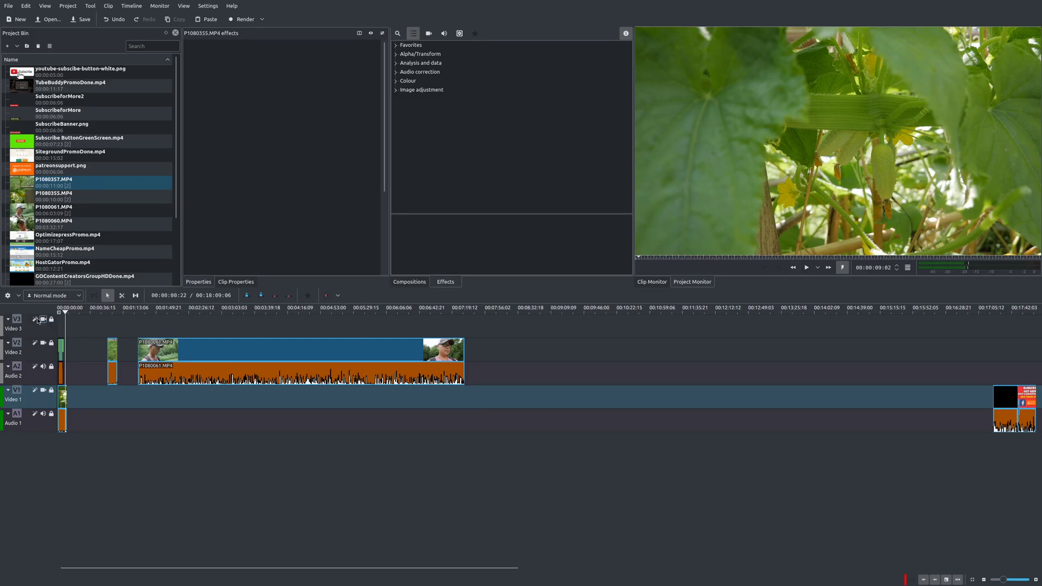
# - Switch track compositing from High Quality to Preview
pyautogui.click(17, 297)
pyautogui.moveTo(36, 311)
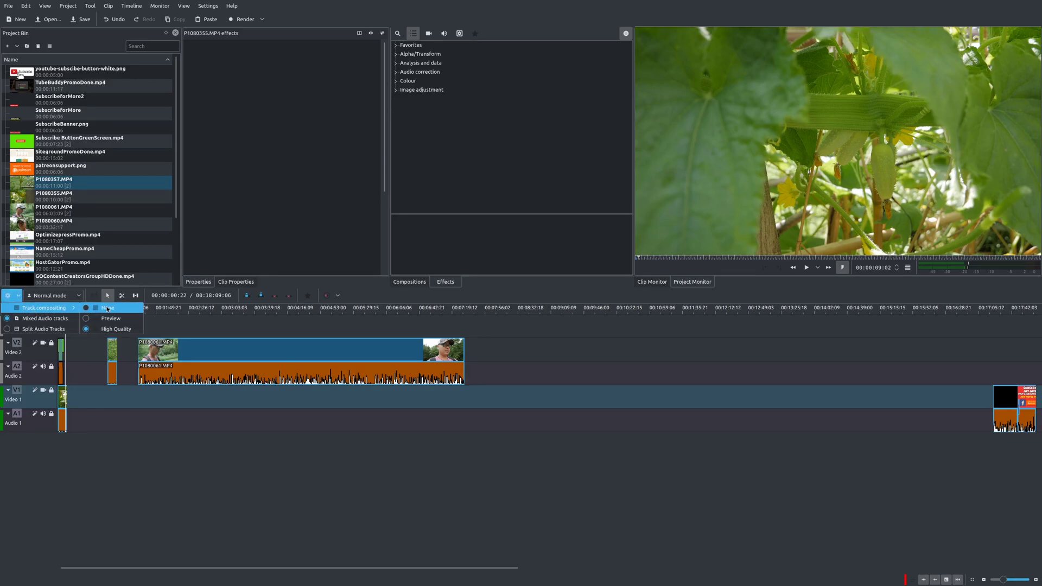
pyautogui.click(114, 321)
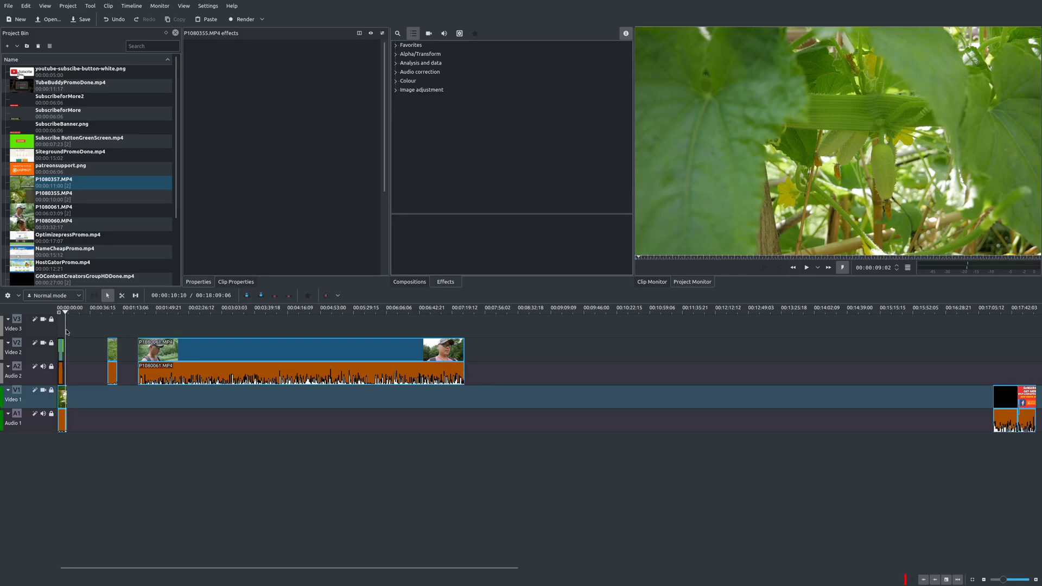
# - Replay the timeline from the start to compare preview smoothness
pyautogui.press('Home')
pyautogui.press('space')
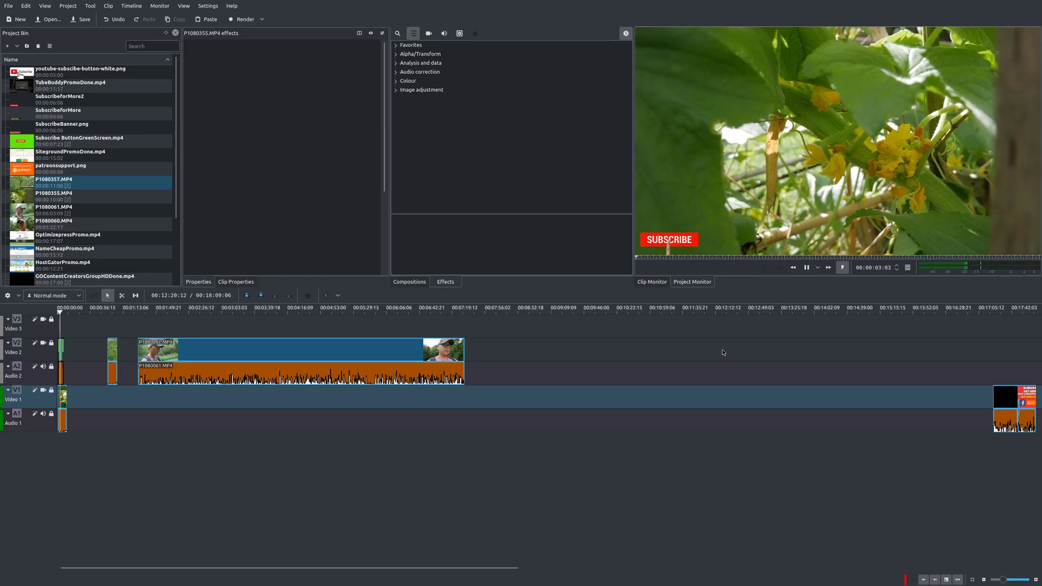
pyautogui.press('space')
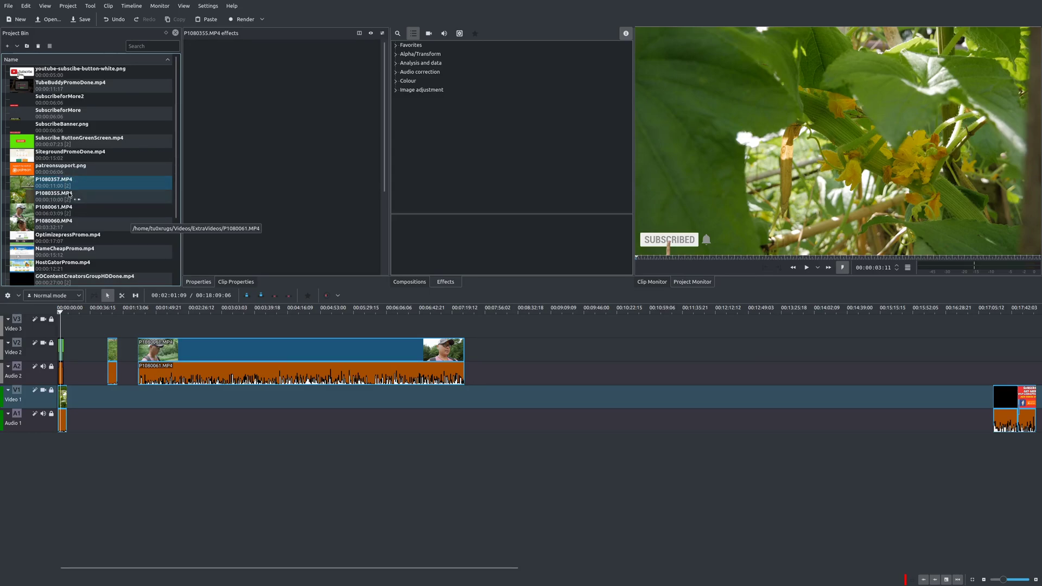
# - Select P1080355.MP4 in the bin and dismiss its context menu without choosing an action
pyautogui.click(110, 198)
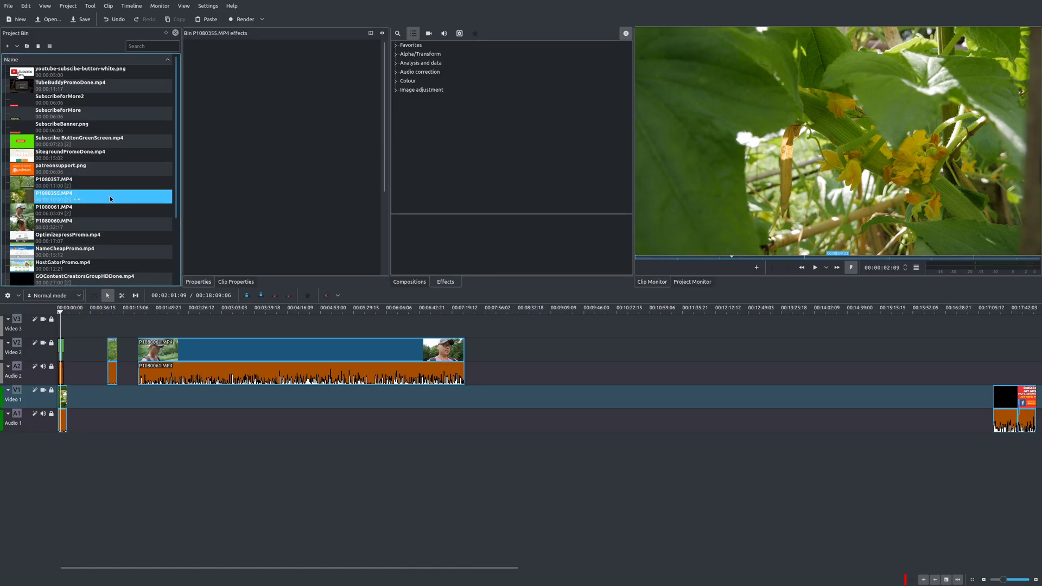
pyautogui.rightClick(114, 201)
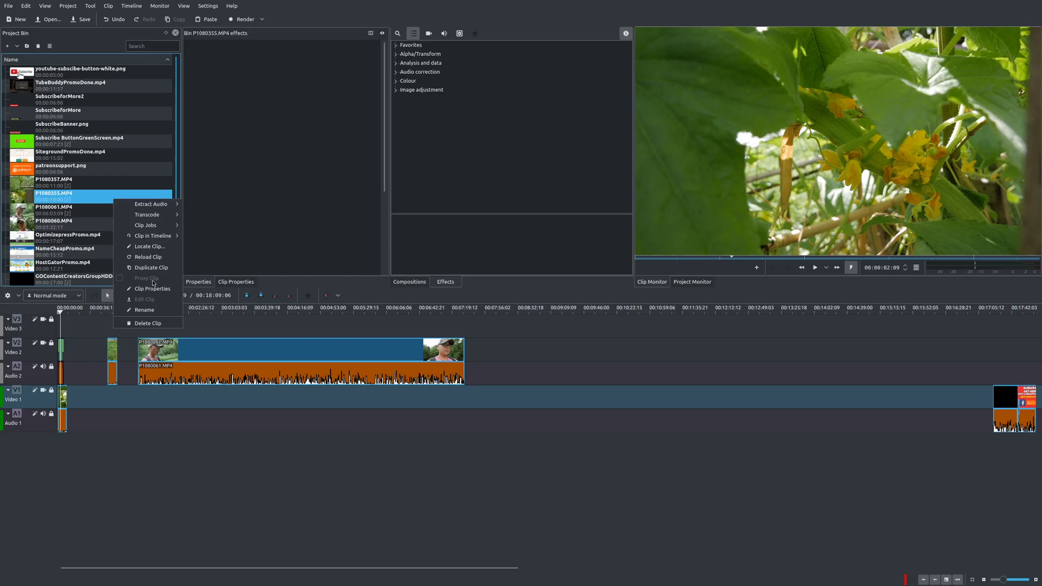
pyautogui.click(103, 203)
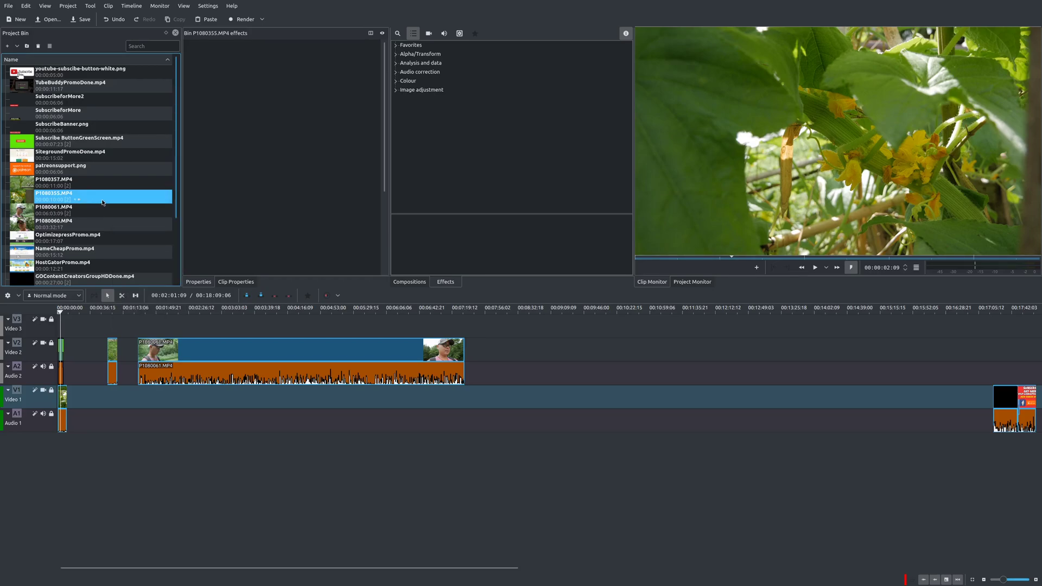
# - Tick proxy clips for videos over 1000 px and images over 2000 px in Project Settings, then cancel
pyautogui.click(68, 6)
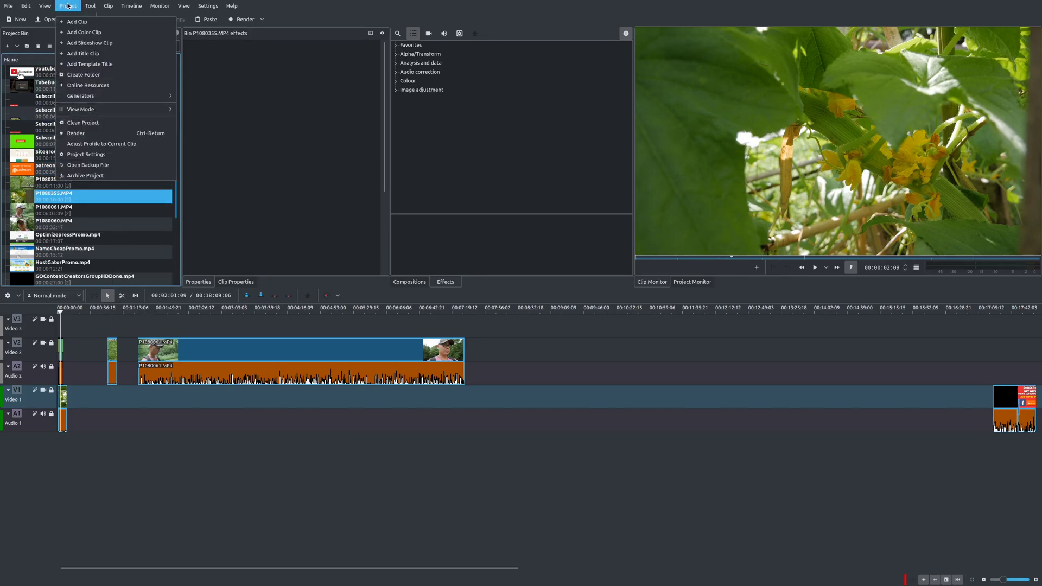
pyautogui.click(109, 154)
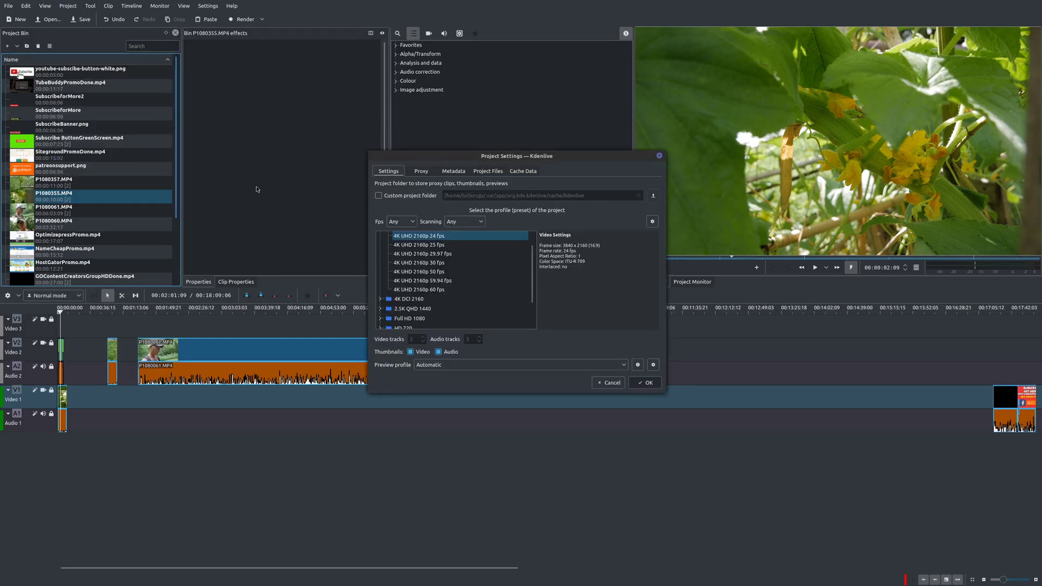
pyautogui.click(426, 171)
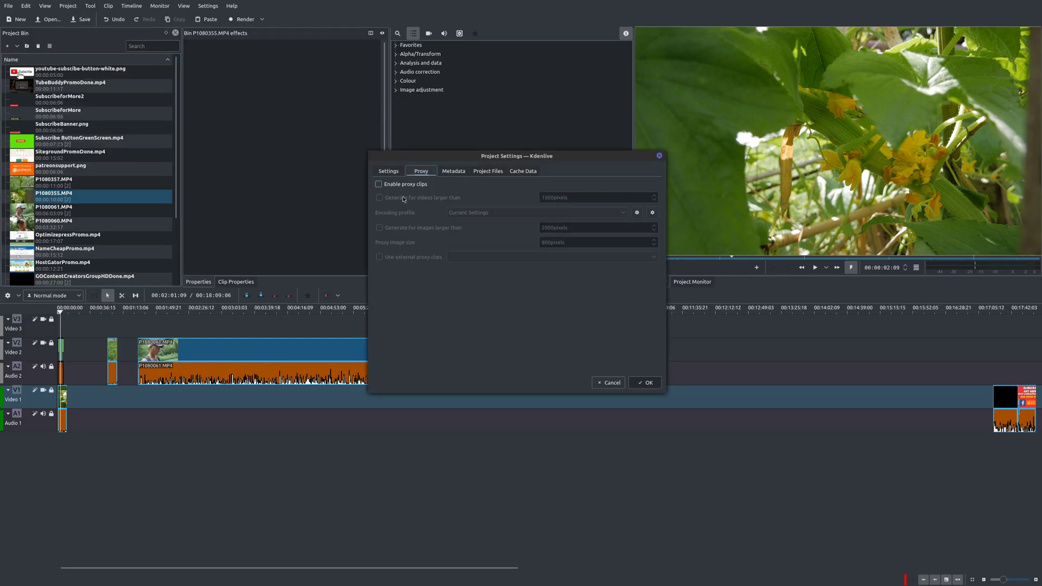
pyautogui.click(378, 184)
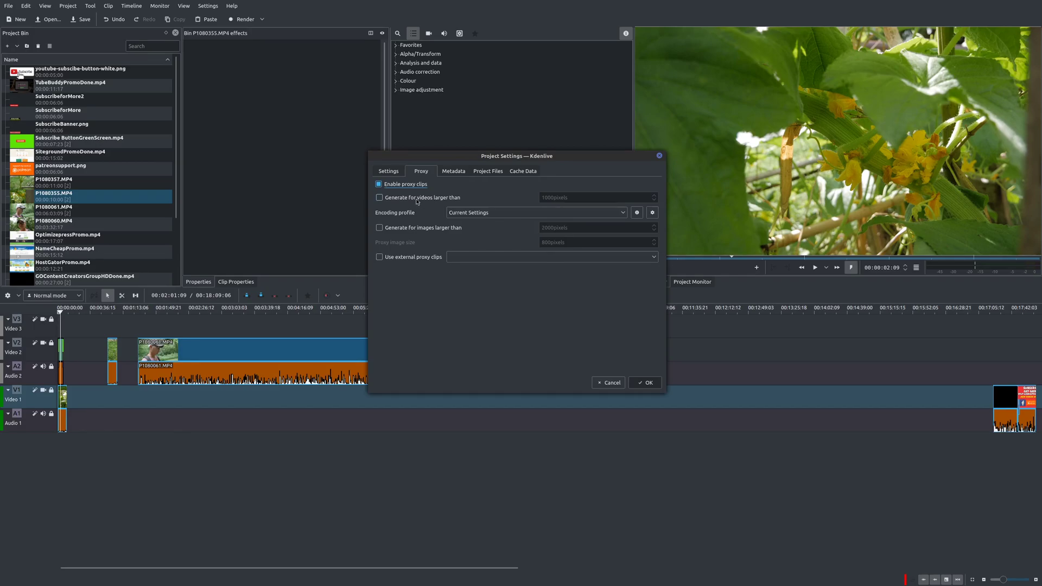
pyautogui.click(380, 197)
pyautogui.click(379, 228)
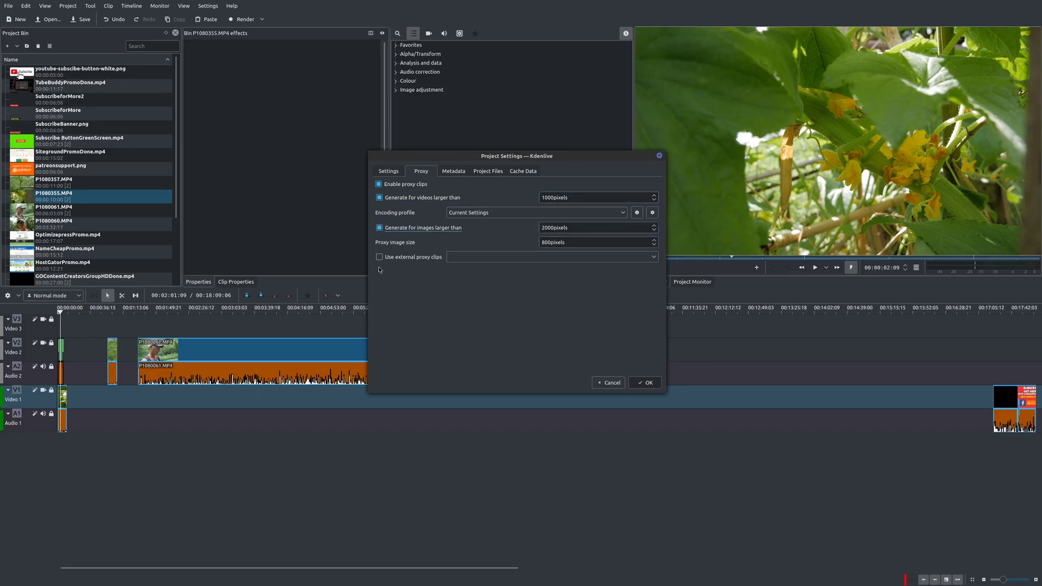
pyautogui.click(603, 382)
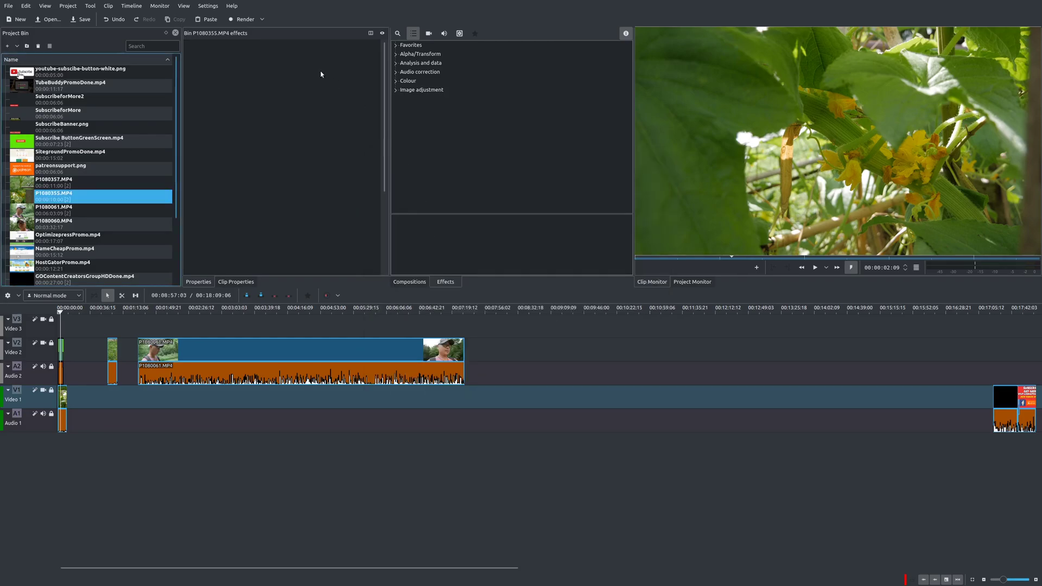
pyautogui.click(208, 5)
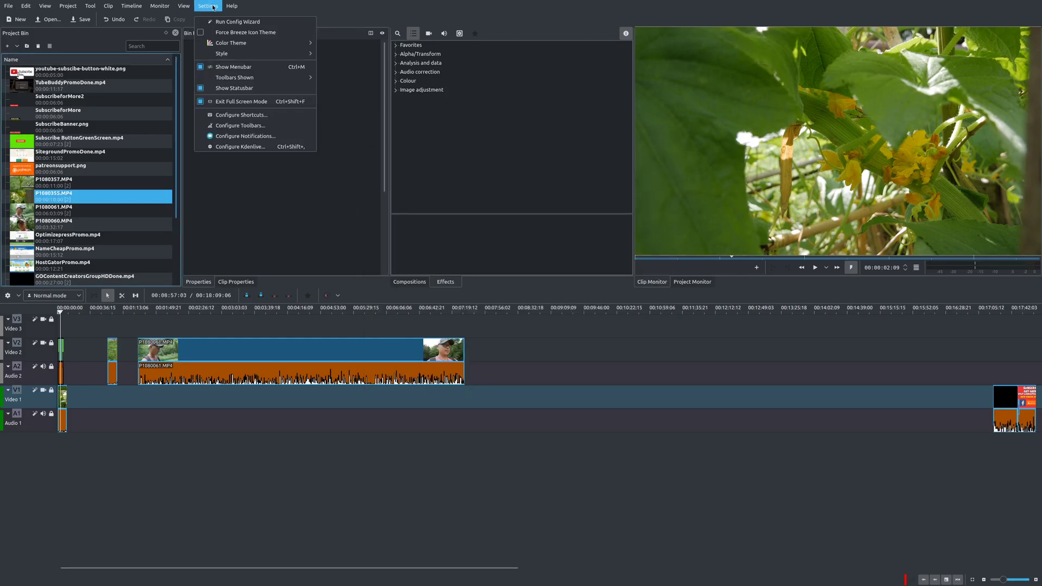
# - Close Configure Kdenlive unchanged, then enable proxy clips in Project Settings and confirm with OK
pyautogui.click(249, 148)
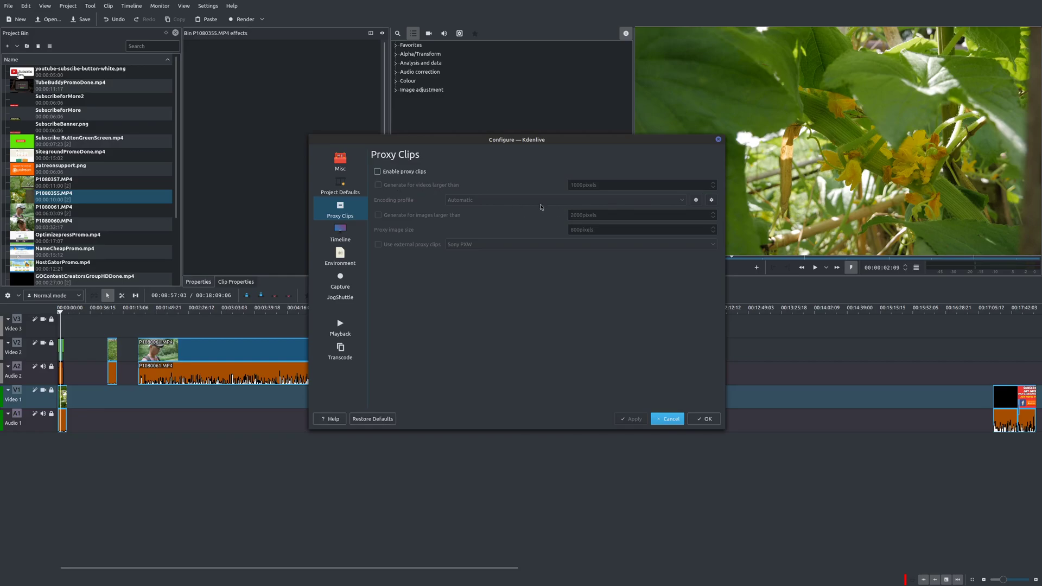
pyautogui.click(667, 419)
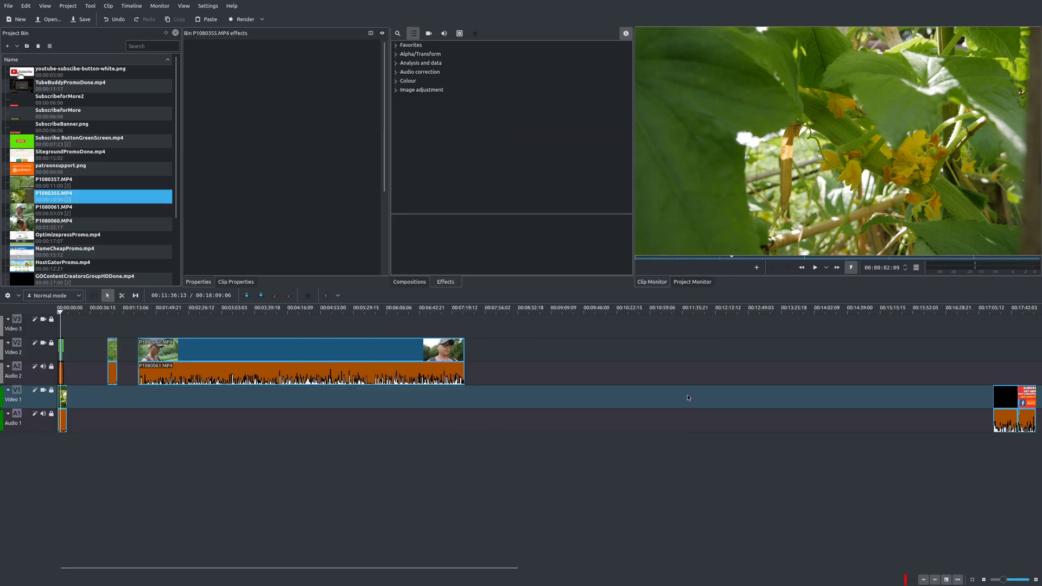
pyautogui.click(68, 6)
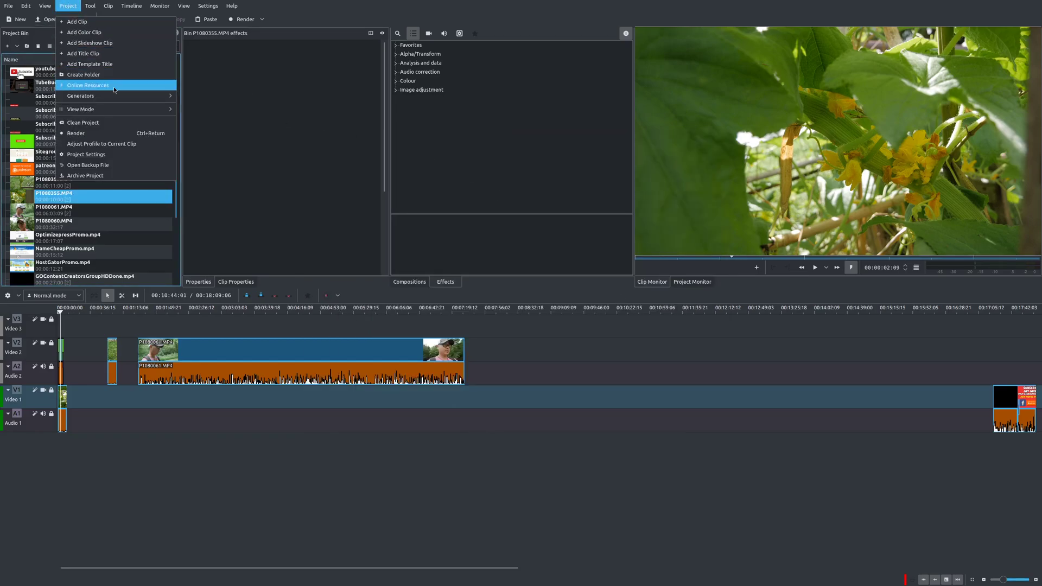
pyautogui.click(98, 156)
pyautogui.click(421, 170)
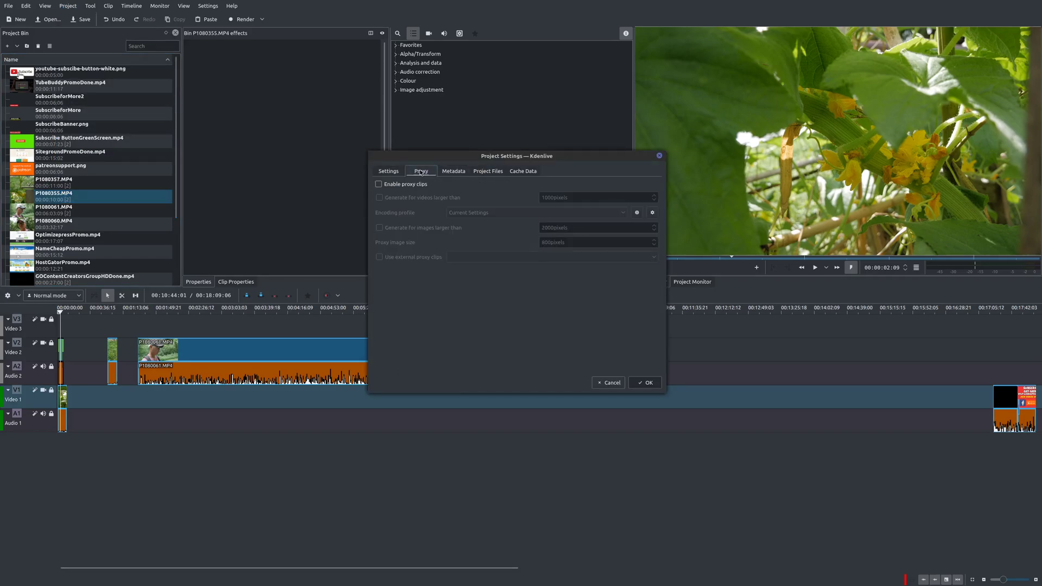
pyautogui.click(378, 184)
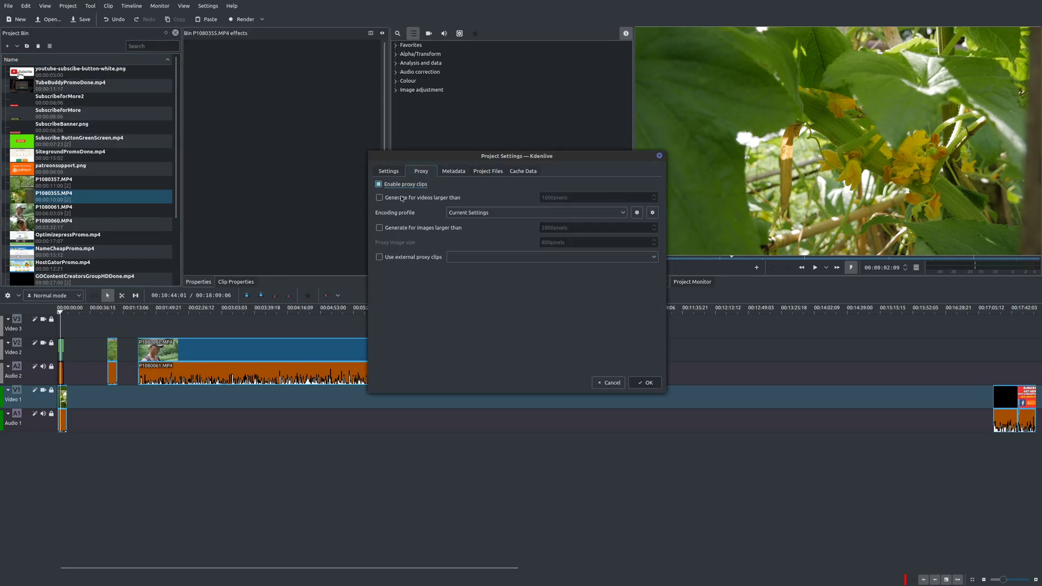
pyautogui.click(645, 383)
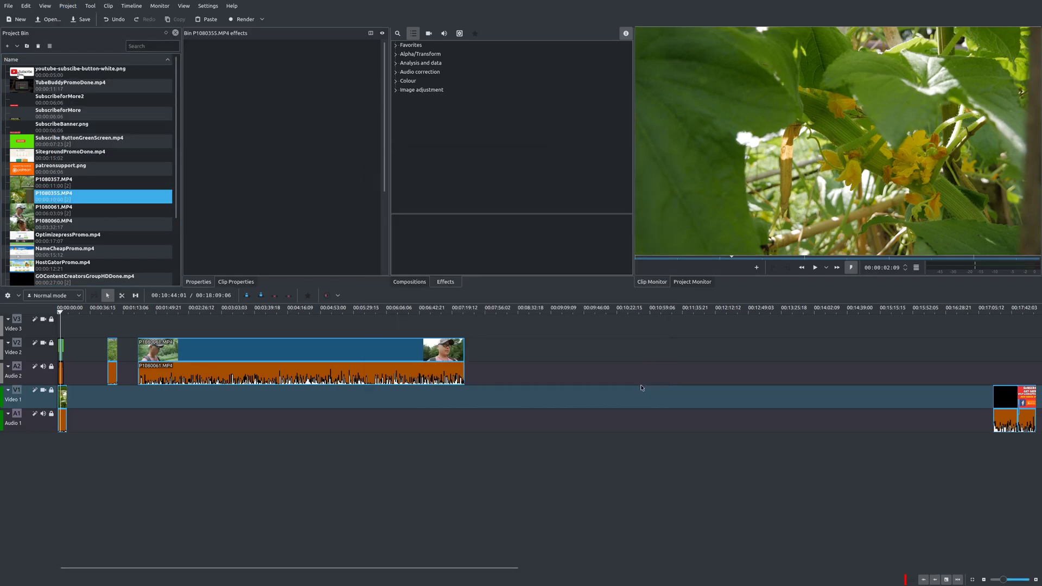
# - Request proxy clips for P1080355.MP4 and P1080357.MP4 from the Project Bin
pyautogui.rightClick(98, 198)
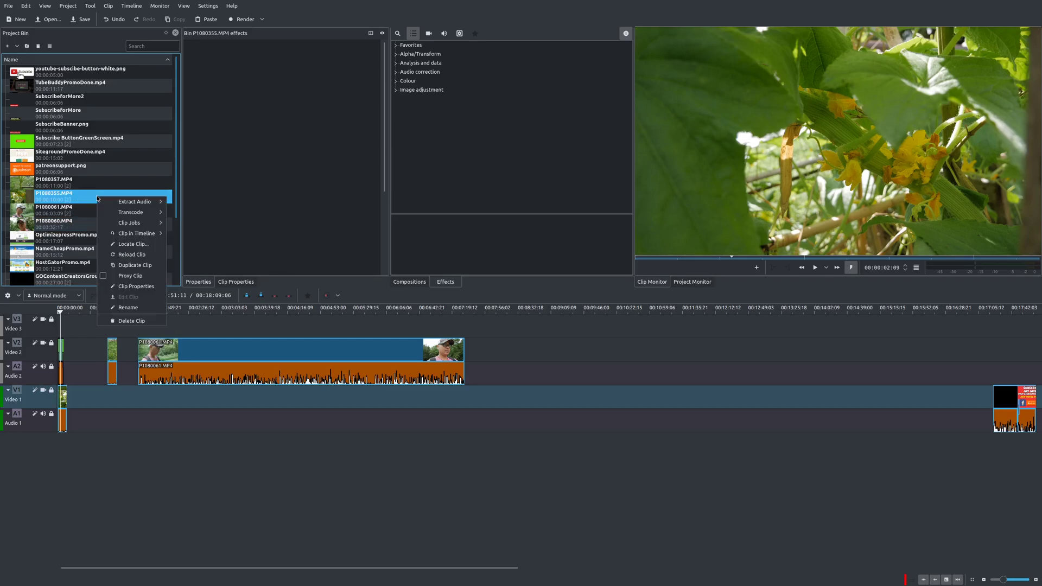
pyautogui.click(131, 275)
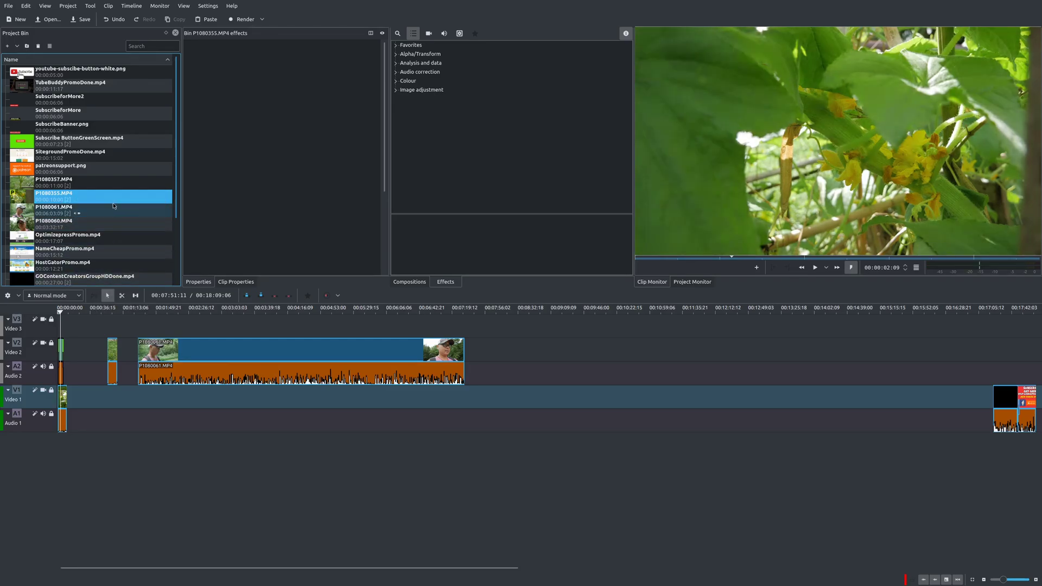
pyautogui.click(107, 185)
pyautogui.rightClick(111, 185)
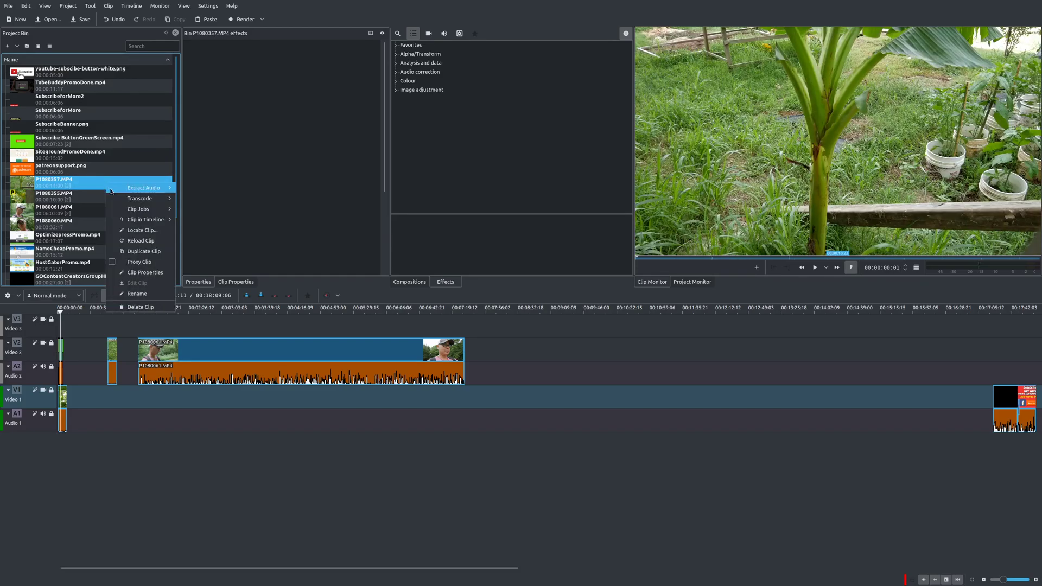
pyautogui.click(119, 265)
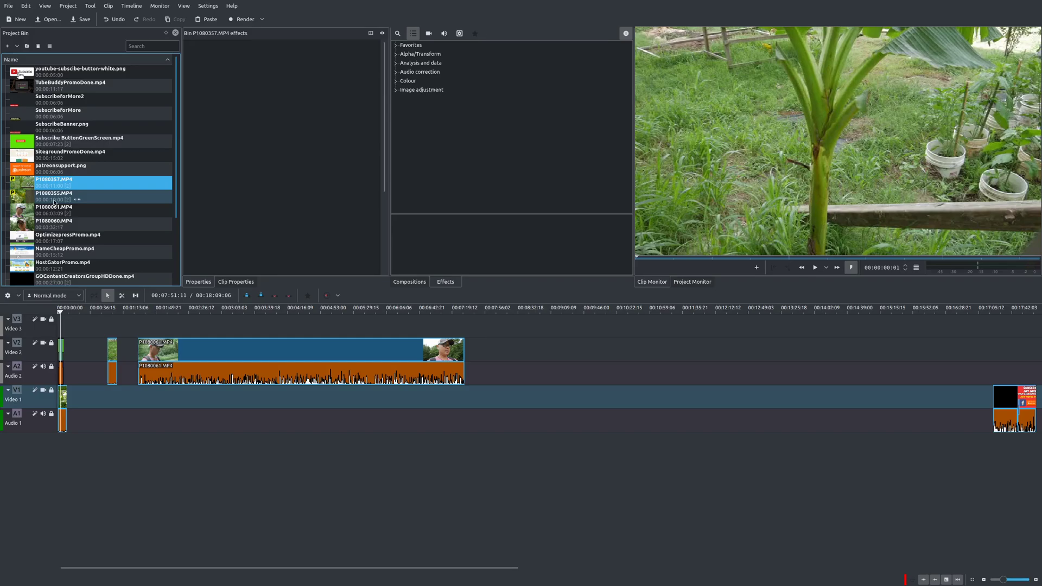
pyautogui.click(102, 198)
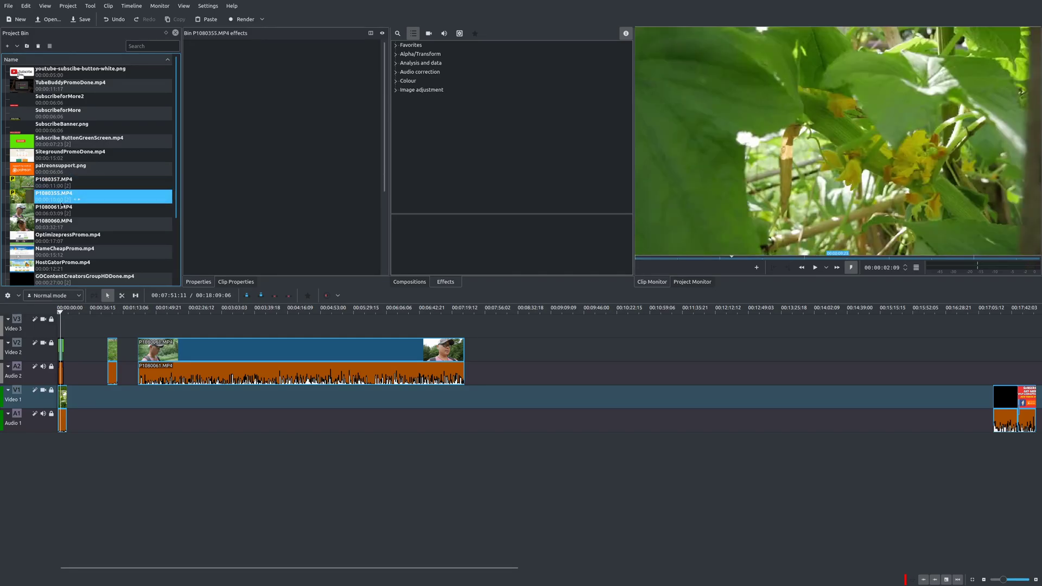
# - Play the timeline in the Project Monitor and pause about seven seconds in
pyautogui.click(62, 334)
pyautogui.press('space')
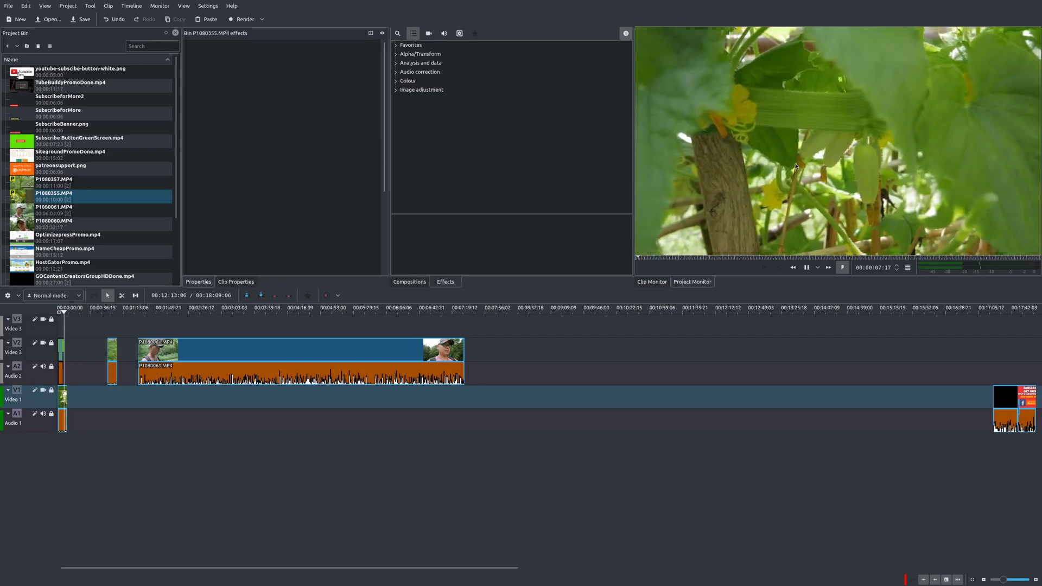
pyautogui.click(789, 165)
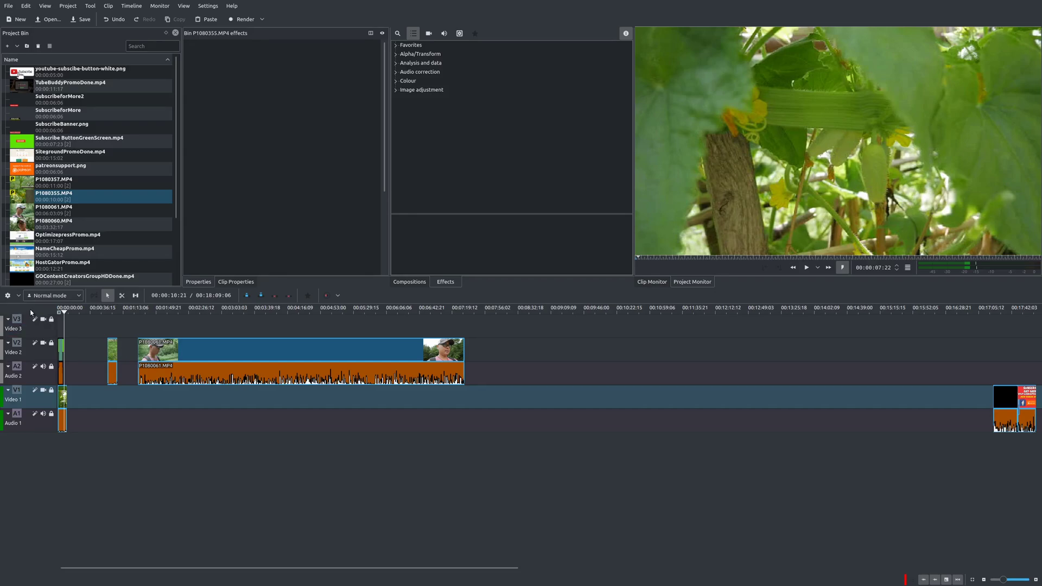
# - Set track compositing back to High Quality and bring up the Rendering dialog
pyautogui.click(18, 298)
pyautogui.moveTo(34, 310)
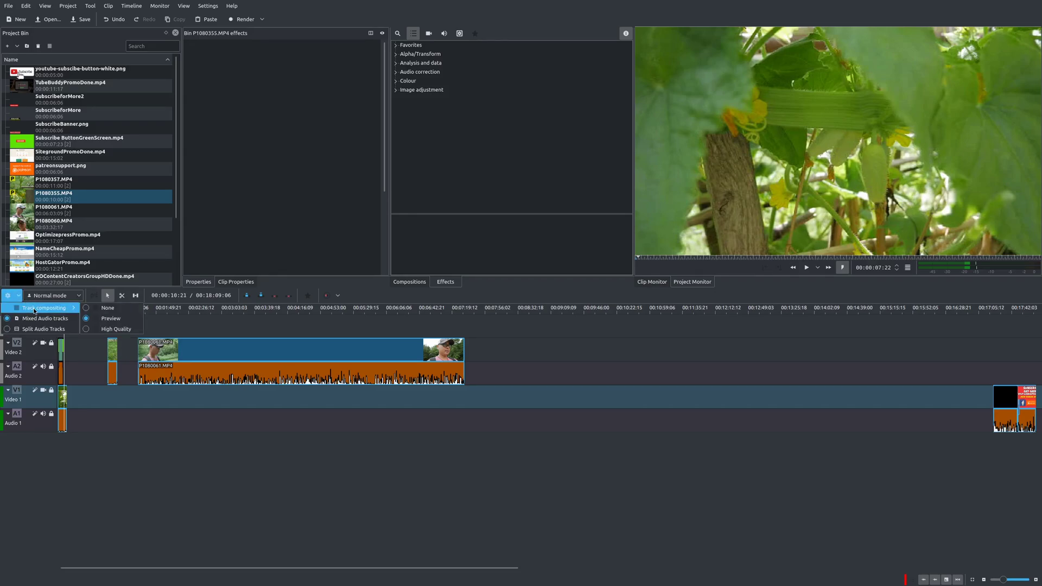
pyautogui.click(118, 329)
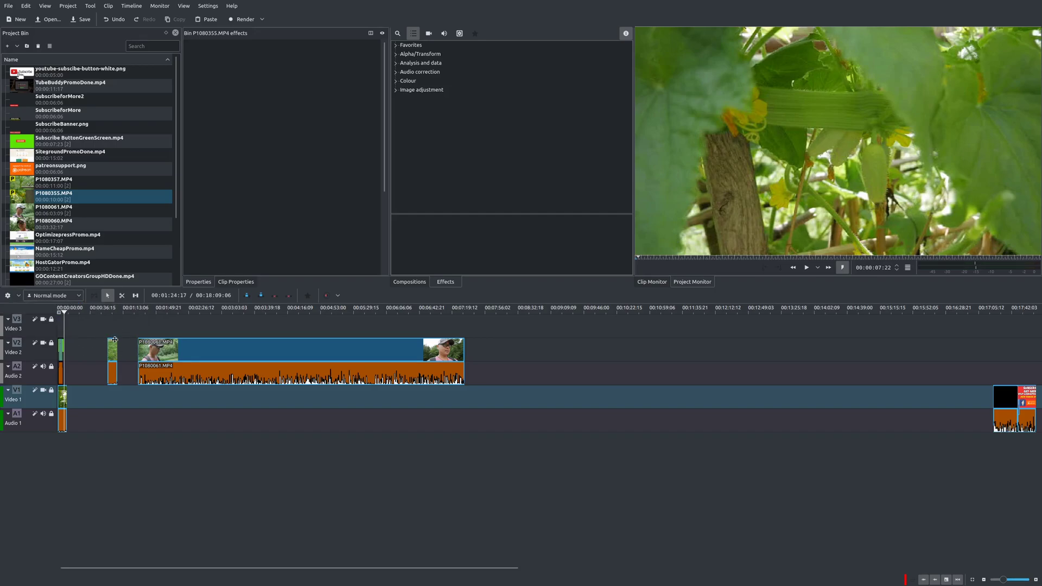
pyautogui.click(262, 19)
pyautogui.click(244, 30)
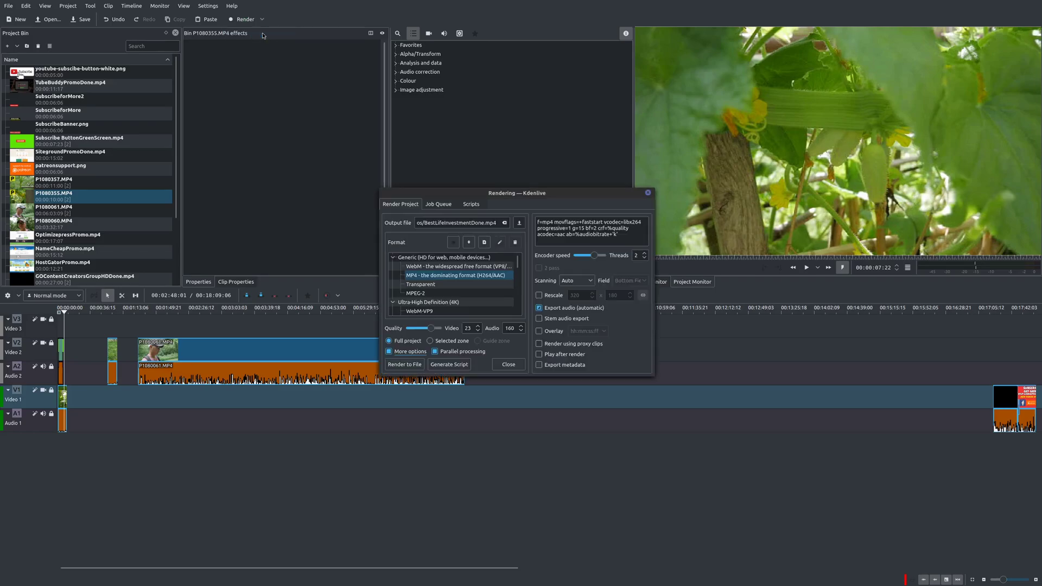
pyautogui.click(389, 351)
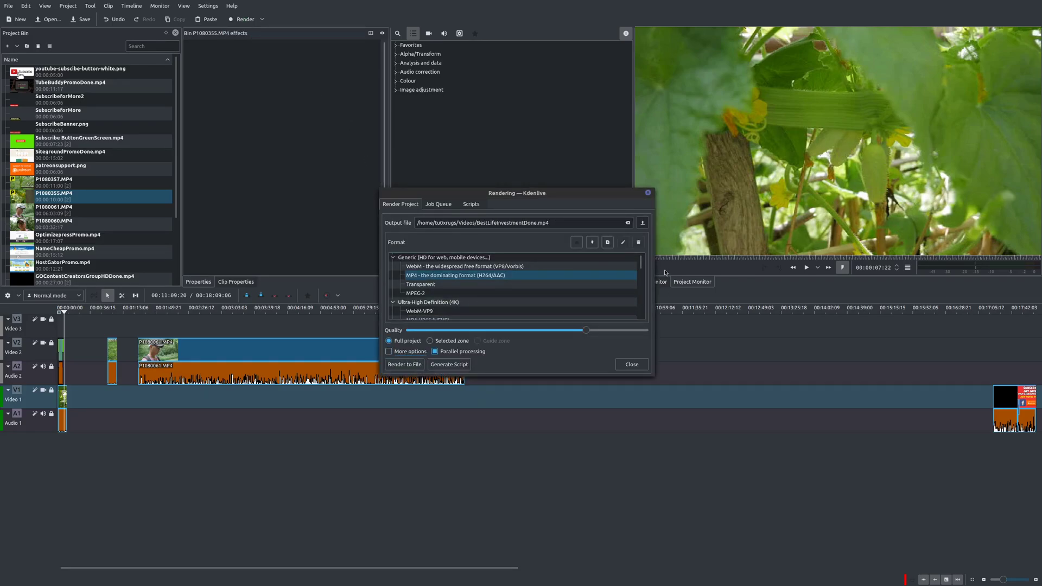
pyautogui.click(389, 352)
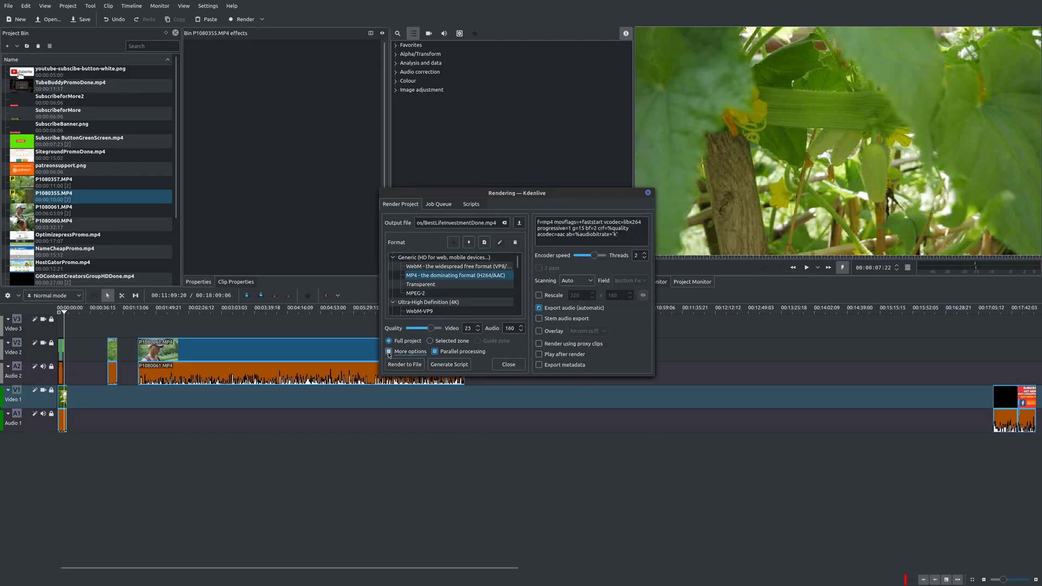
# - Raise the render threads from 2 to 4 in the MP4 H264/AAC Rendering dialog
pyautogui.click(644, 254)
pyautogui.click(644, 253)
pyautogui.click(434, 351)
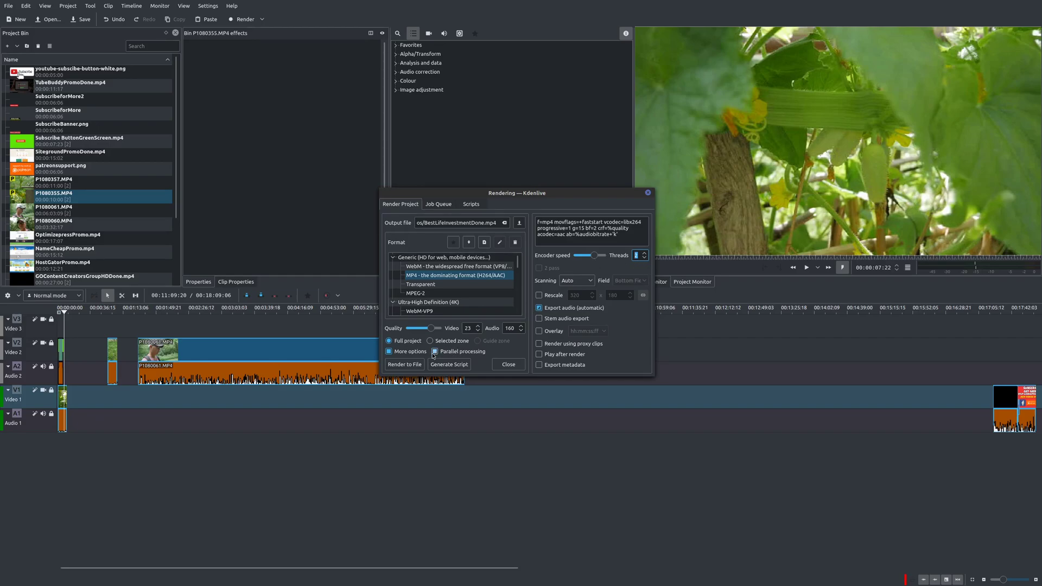